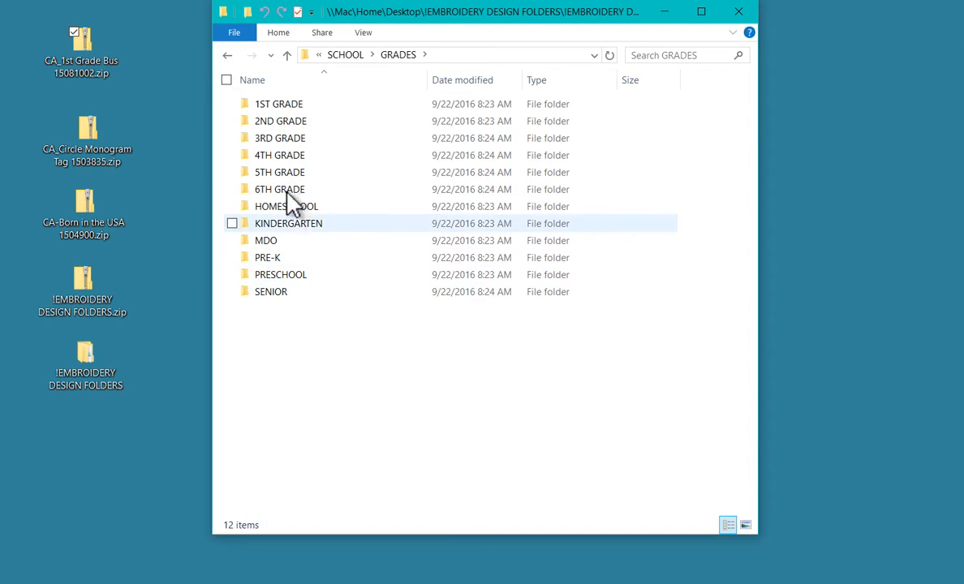
Step: Move CA_1st Grade Bus 15081002.zip from the desktop into the 1ST GRADE folder inside GRADES
double_click(310, 106)
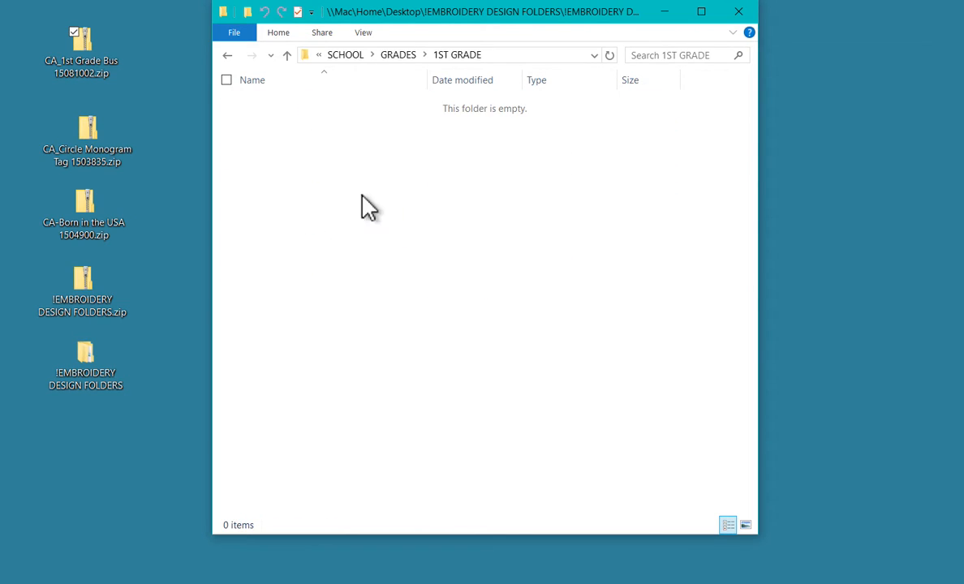
left_click(86, 49)
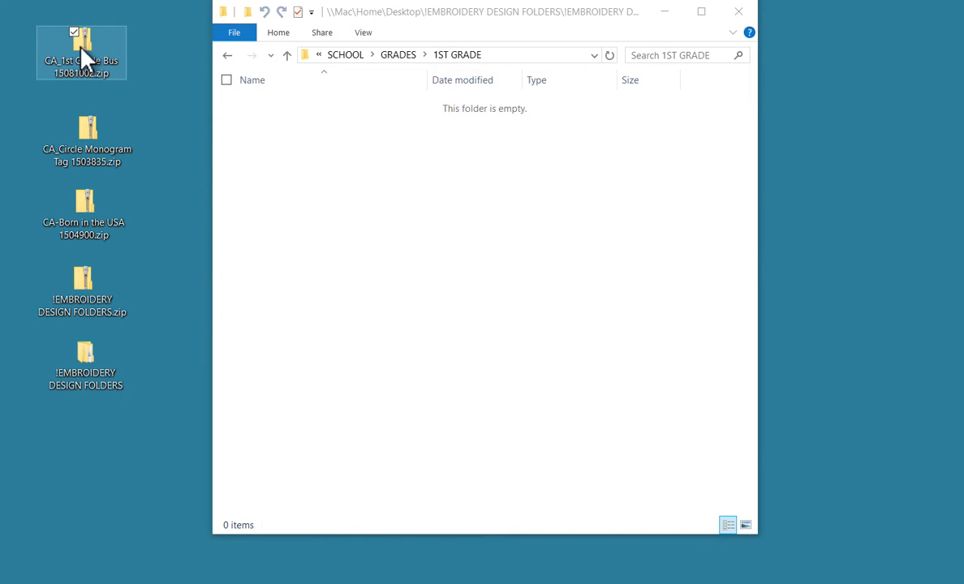
left_click_drag(82, 60, 406, 146)
left_click(476, 167)
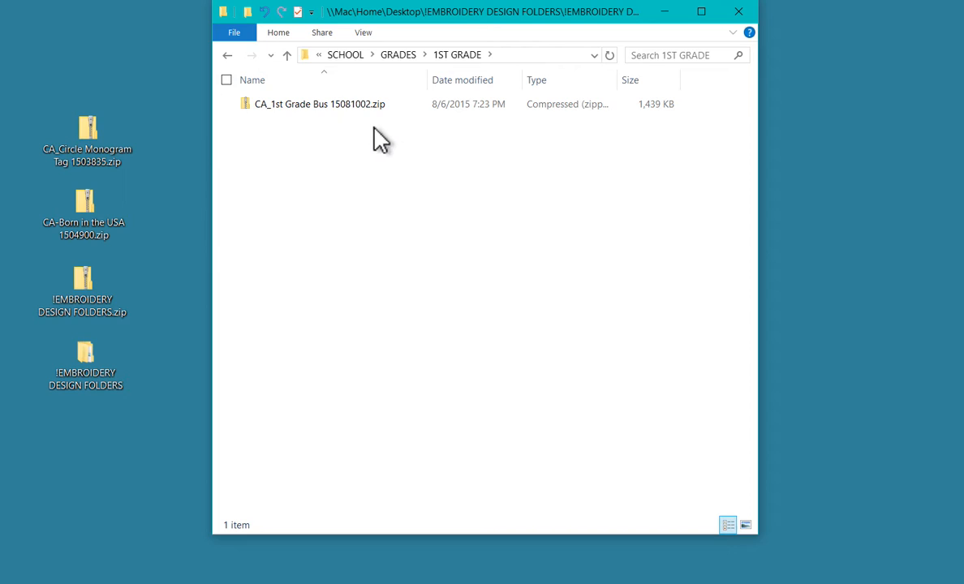
Step: Move CA_Circle Monogram Tag 1503835.zip from the desktop into the TAGS folder inside the IN THE HOOP category
left_click(287, 54)
left_click(287, 54)
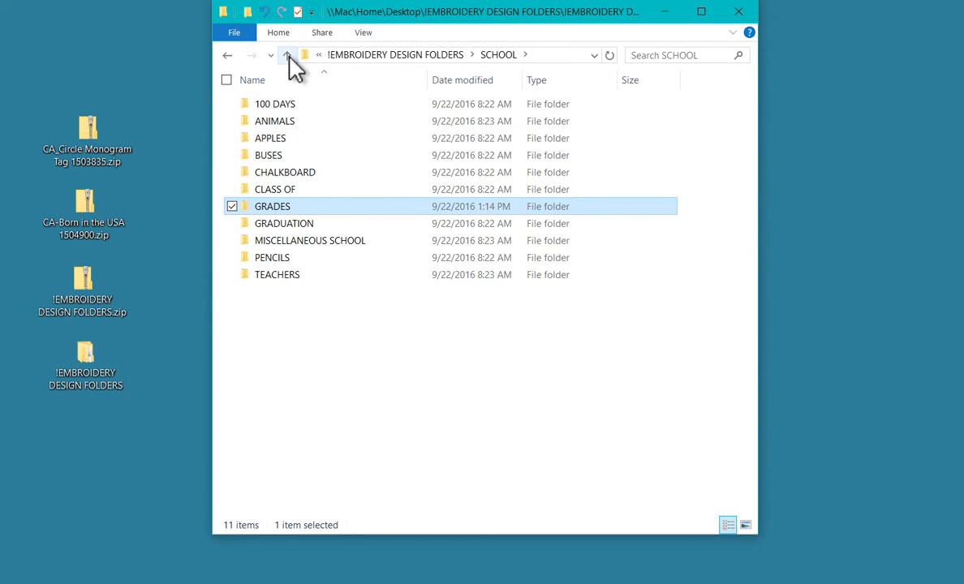
left_click(287, 55)
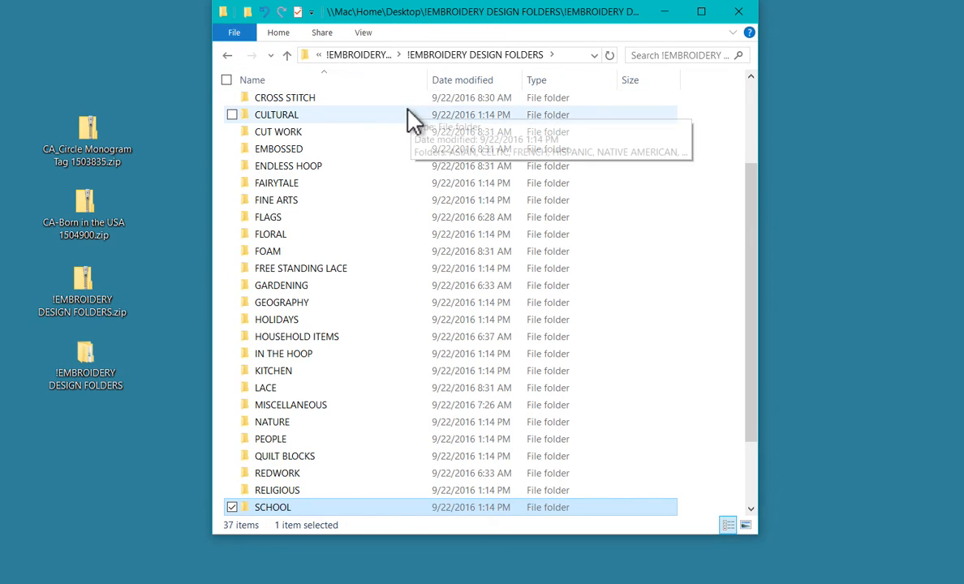
left_click_drag(753, 232, 649, 192)
left_click_drag(757, 241, 755, 307)
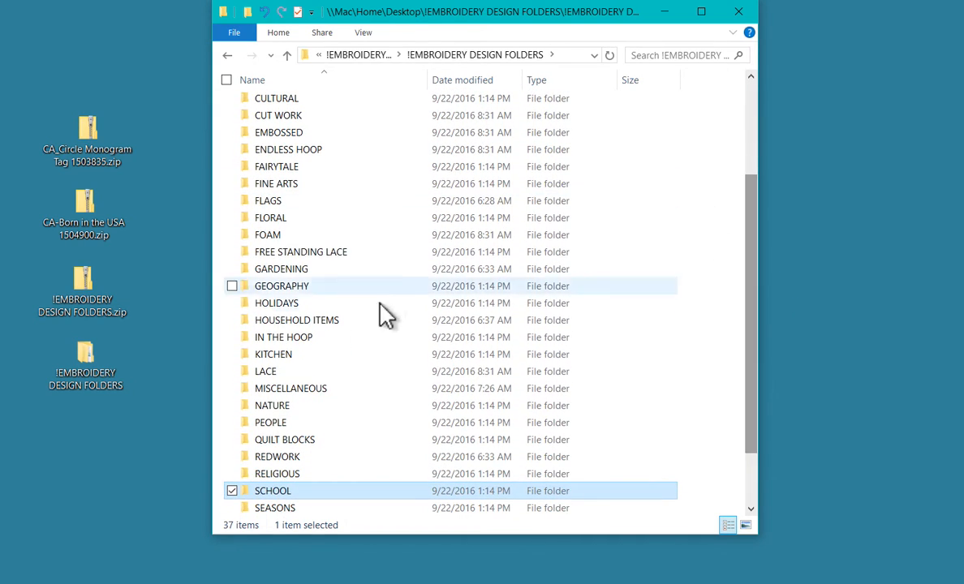
left_click(335, 337)
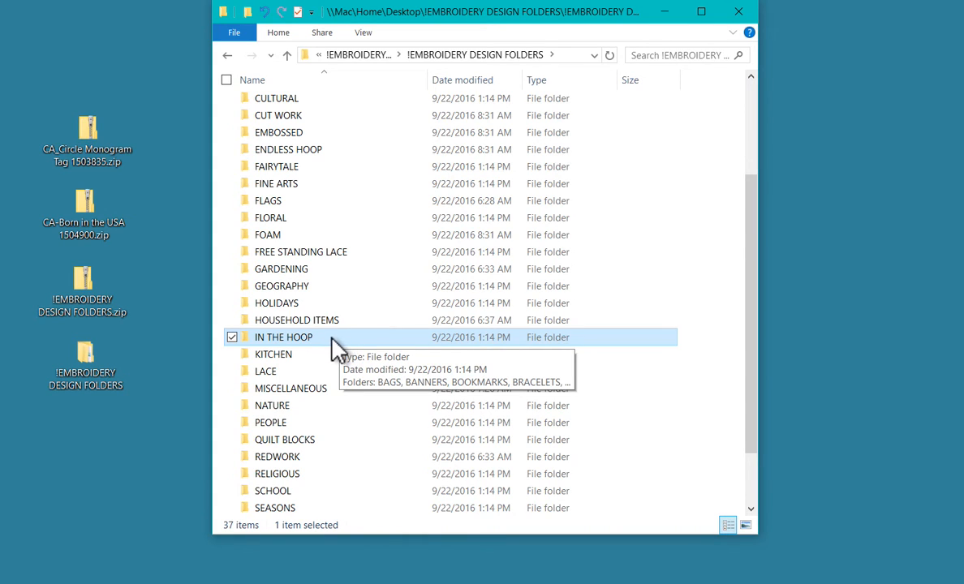
double_click(332, 337)
left_click_drag(742, 212, 746, 278)
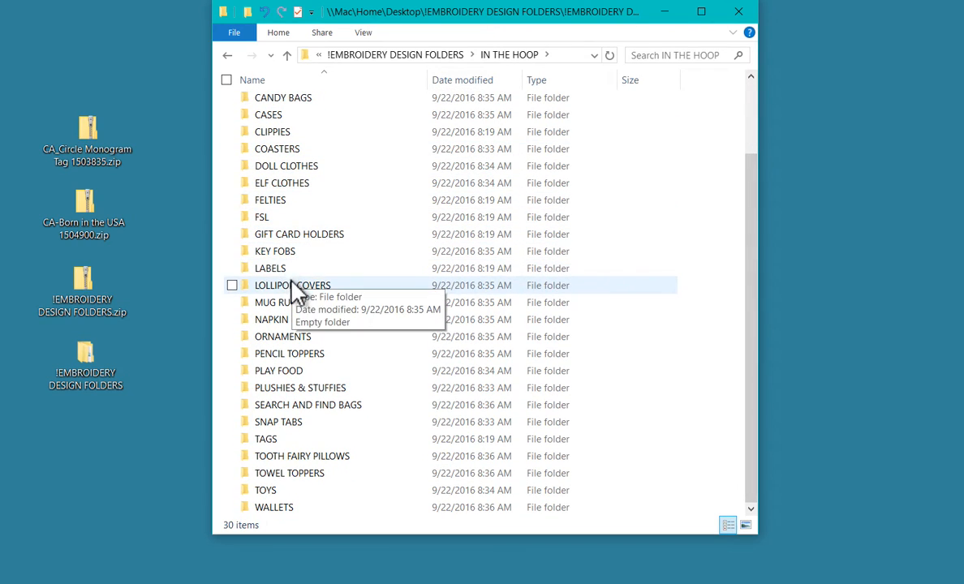
left_click(266, 440)
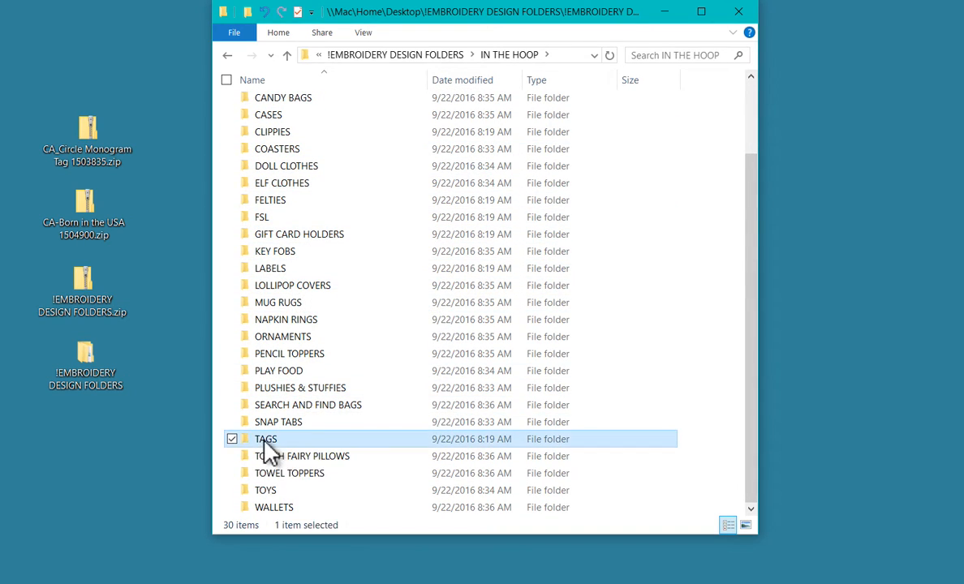
double_click(267, 443)
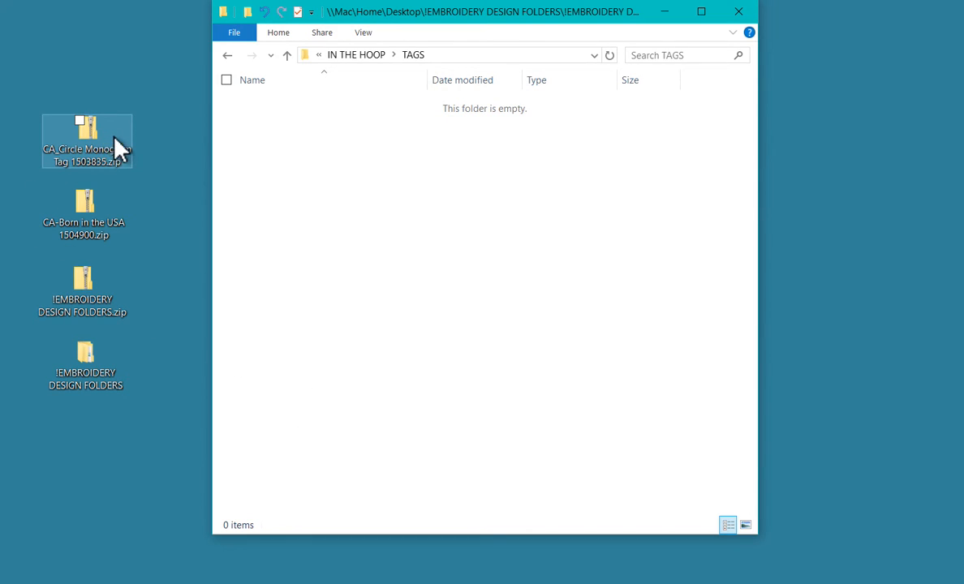
left_click_drag(113, 131, 379, 144)
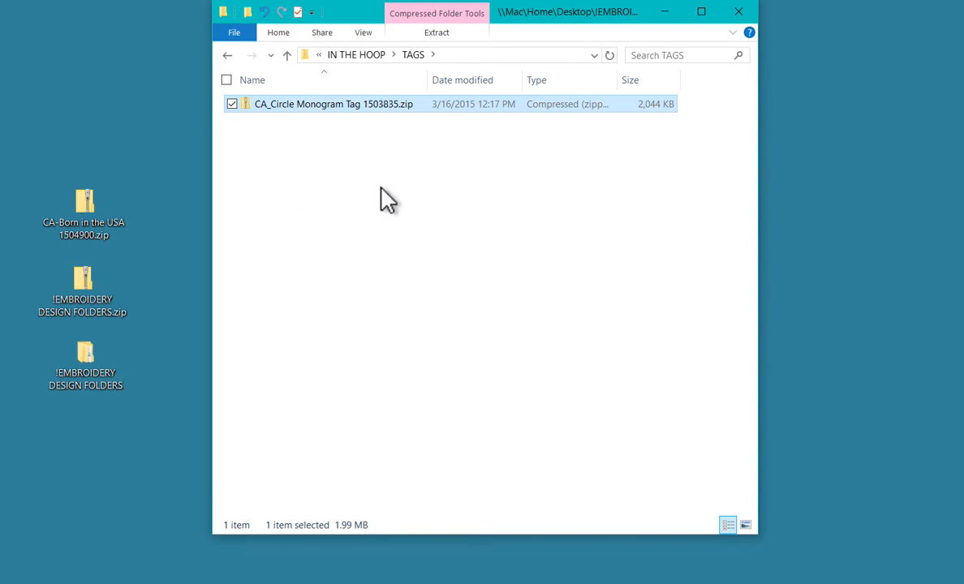
Step: Move CA-Born in the USA 1504900.zip from the desktop into the 4TH OF JULY folder under HOLIDAYS > PATRIOTIC
left_click(288, 54)
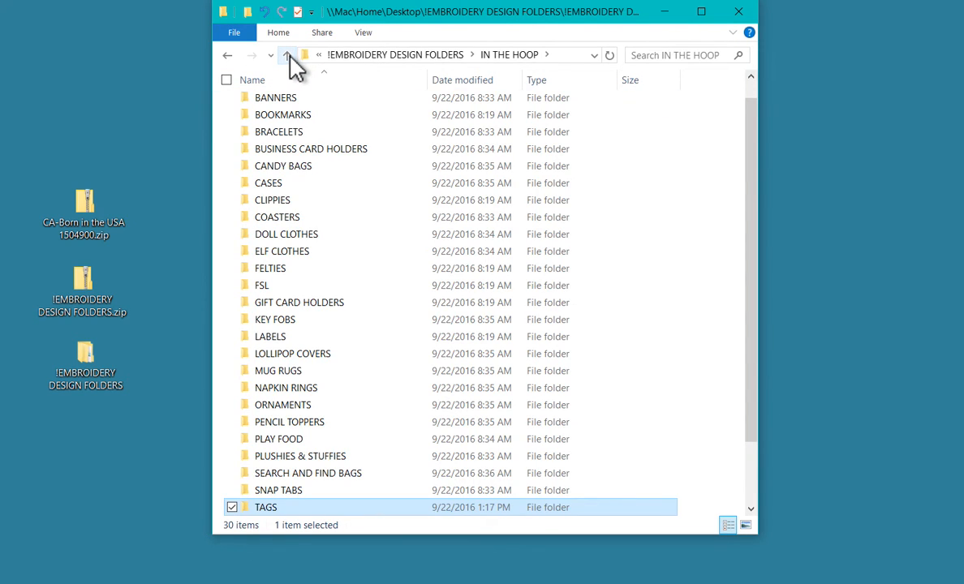
left_click(288, 54)
left_click_drag(755, 334, 807, 467)
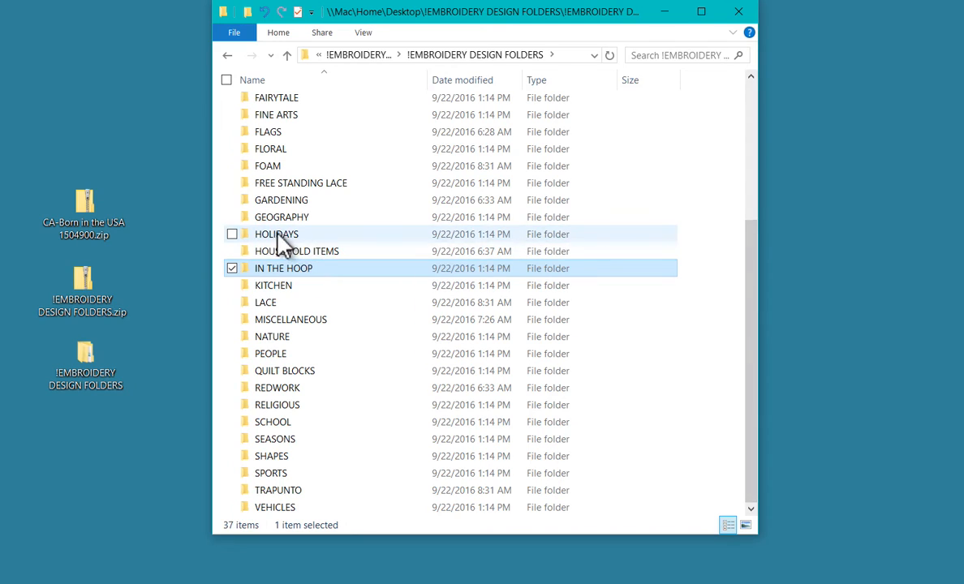
double_click(276, 236)
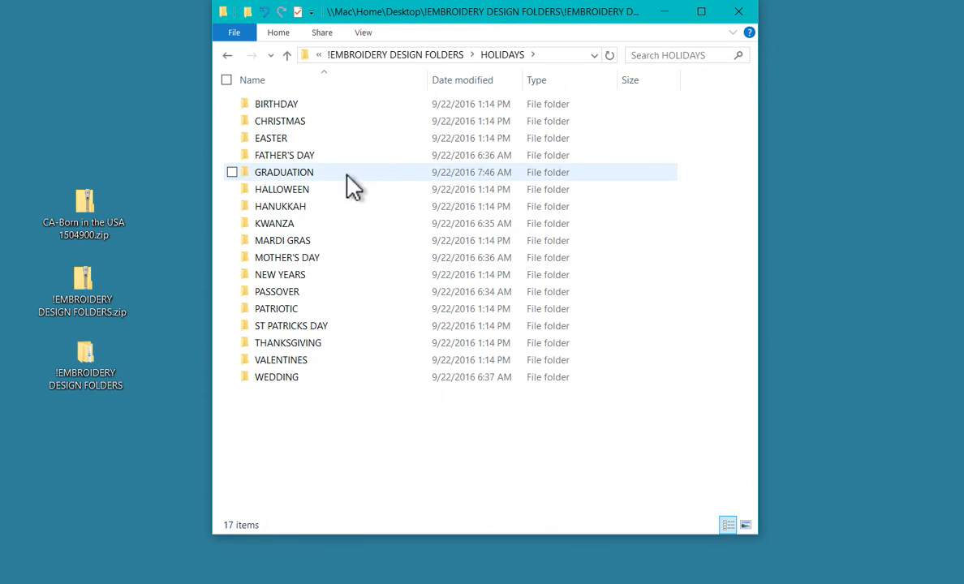
double_click(302, 309)
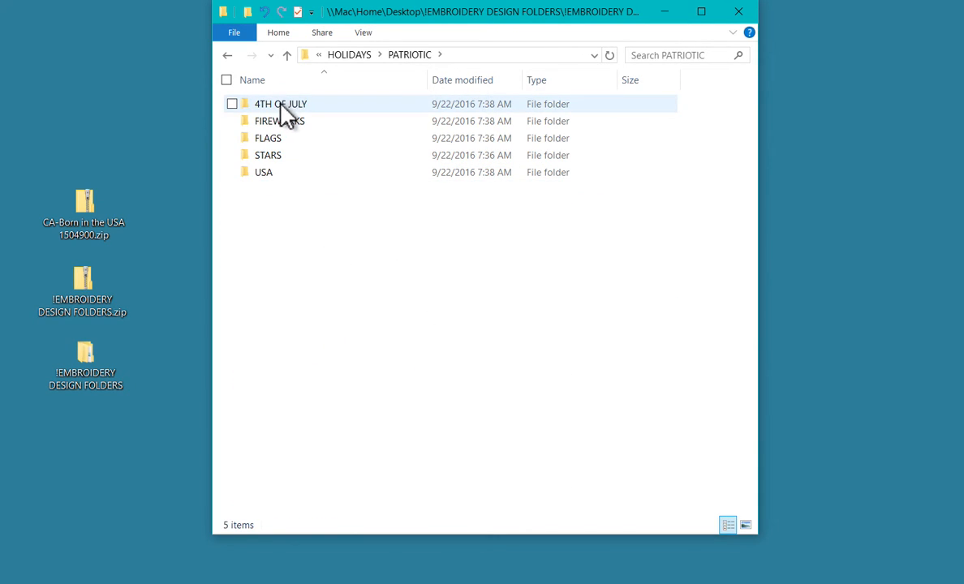
double_click(351, 104)
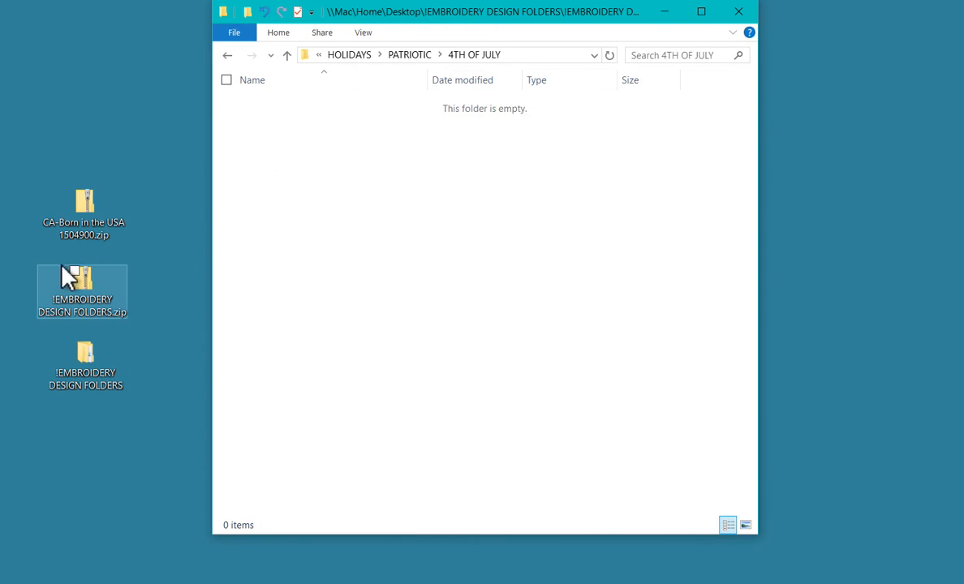
left_click(91, 215)
left_click_drag(90, 207, 447, 199)
left_click(310, 230)
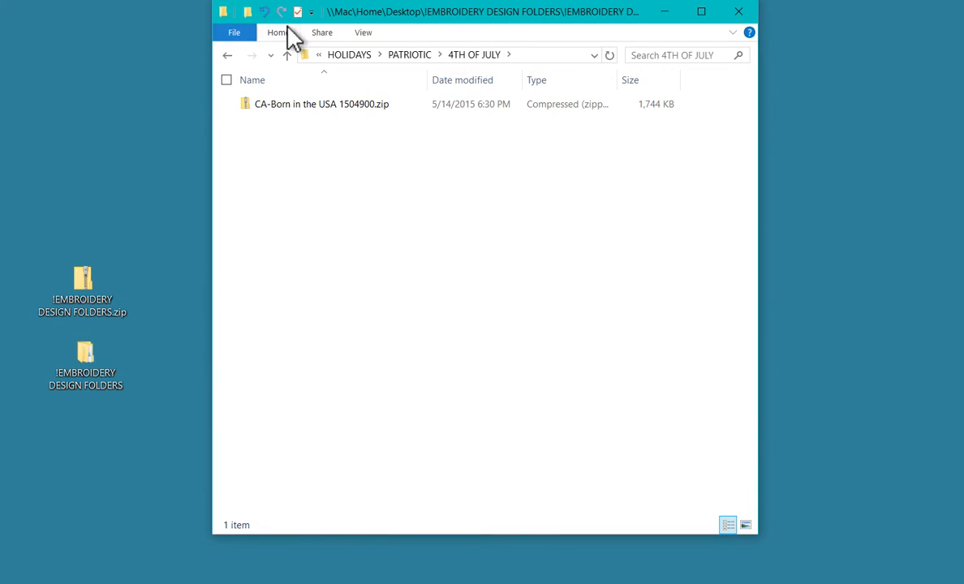
Step: Rename the BLACKWORK folder in the top-level embroidery design folder list as CREATIVE APPLIQUES and close the folder window
left_click(288, 59)
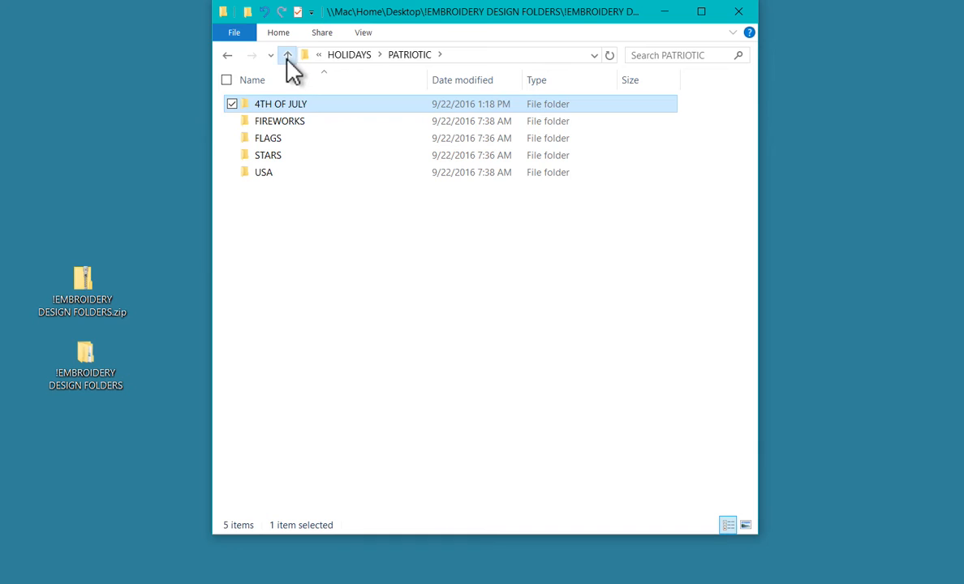
left_click(288, 57)
left_click(287, 57)
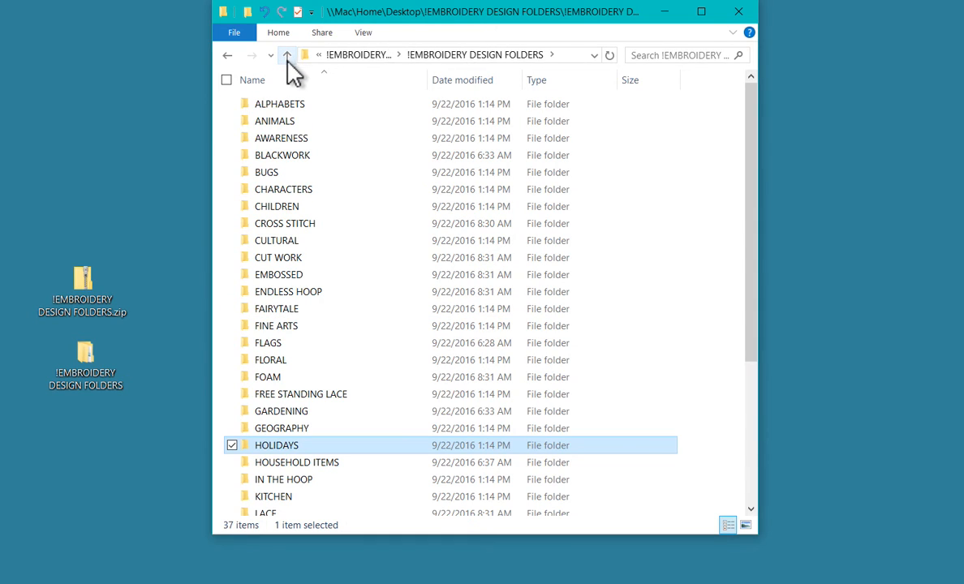
left_click(287, 160)
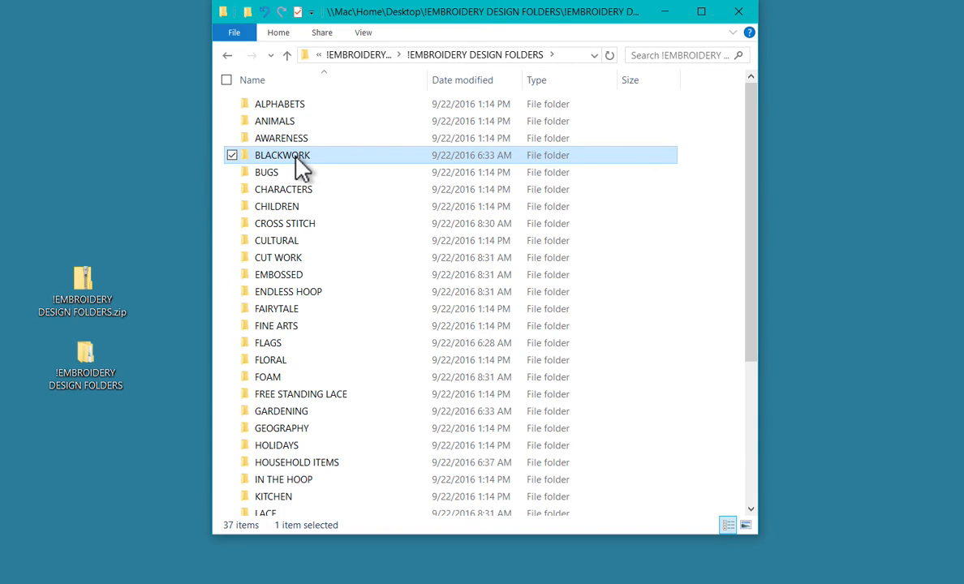
left_click(294, 190)
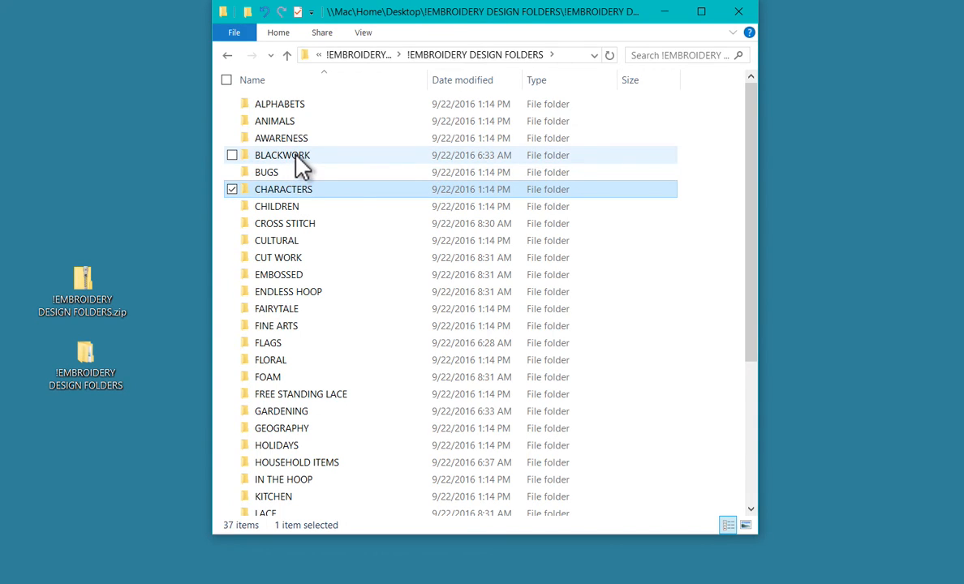
left_click(297, 158)
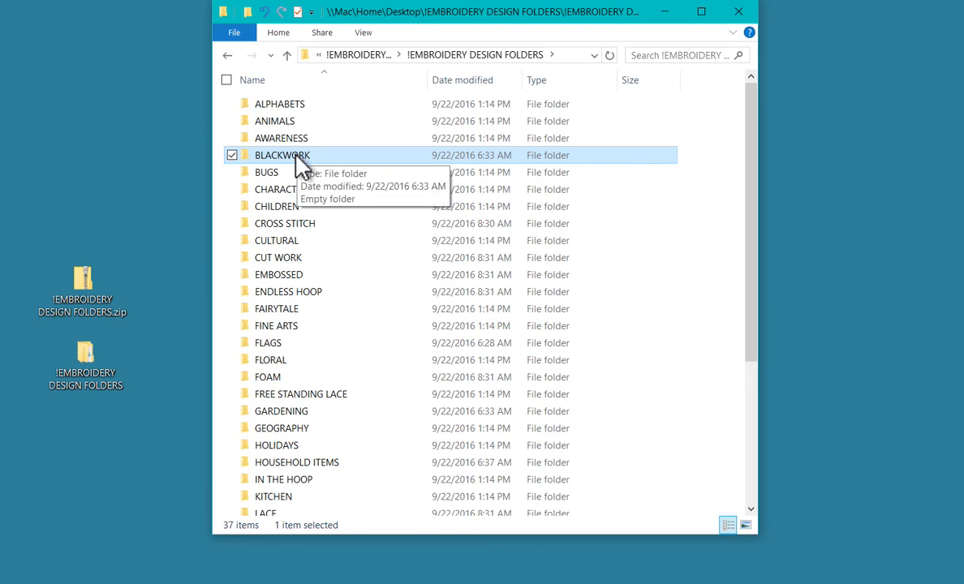
left_click(297, 161)
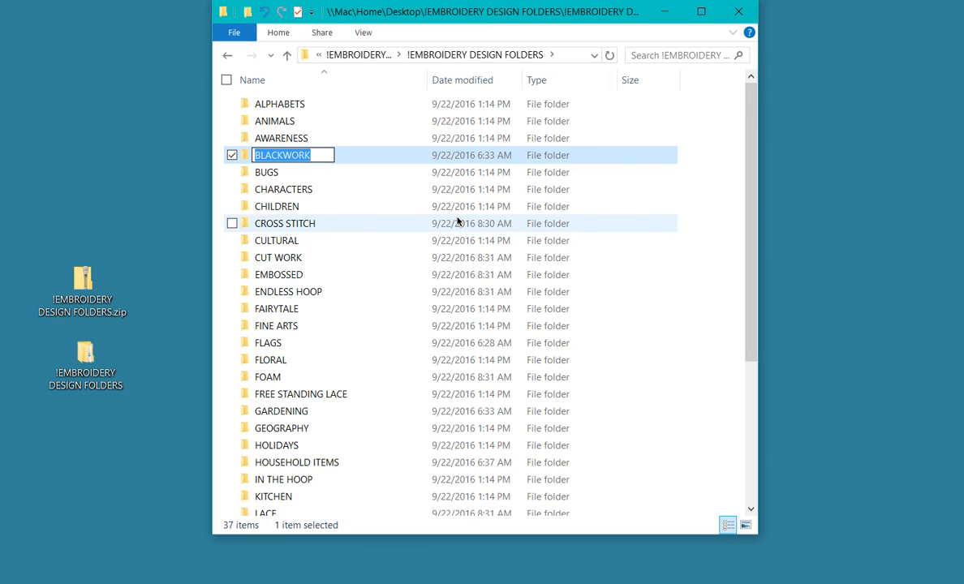
type("CREATIVE APPLIQUES")
key("Return")
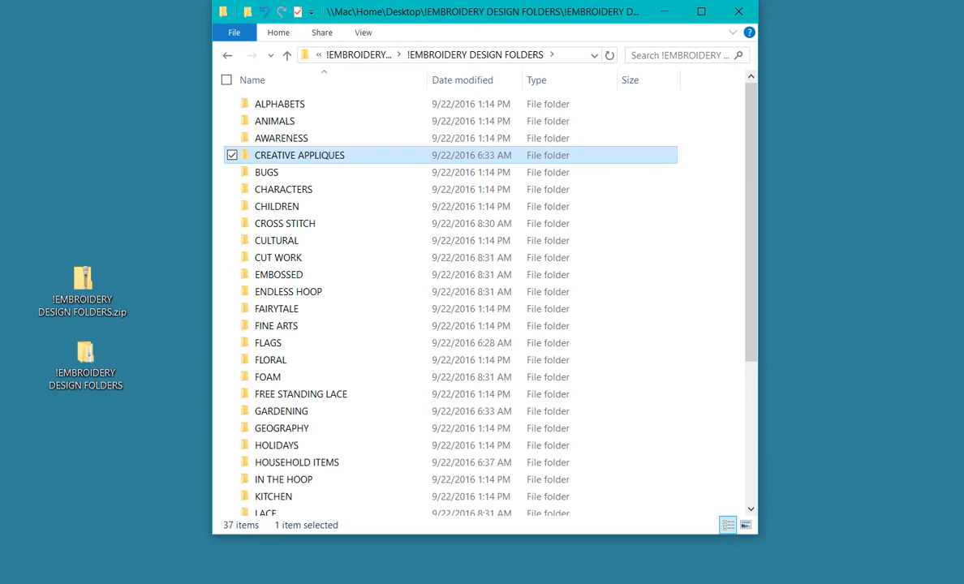
left_click(740, 12)
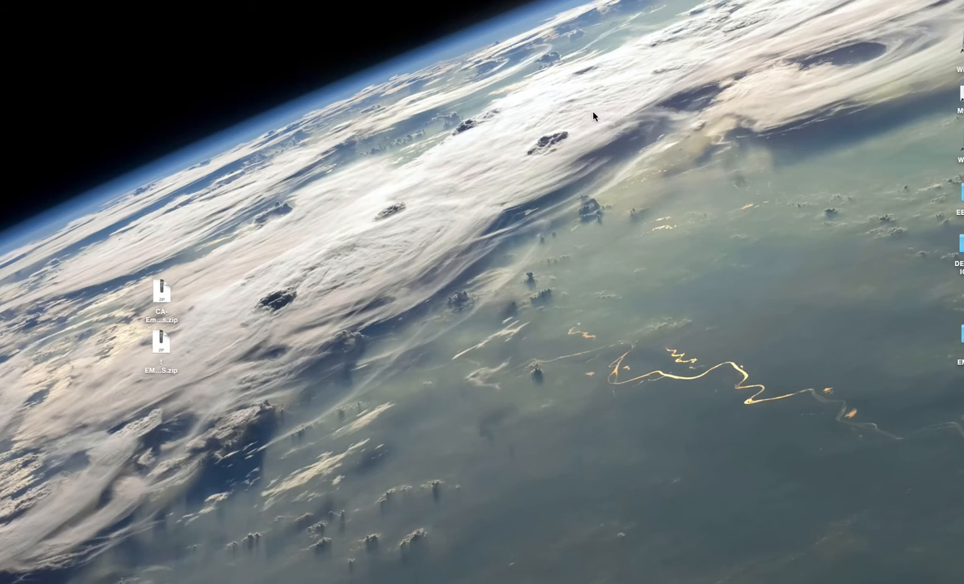
Step: Separate the !EMBROIDERY DESIGN FOLDERS zip from the other zip on the Mac desktop and set the desktop icon size to 56 × 56
left_click_drag(169, 344, 147, 180)
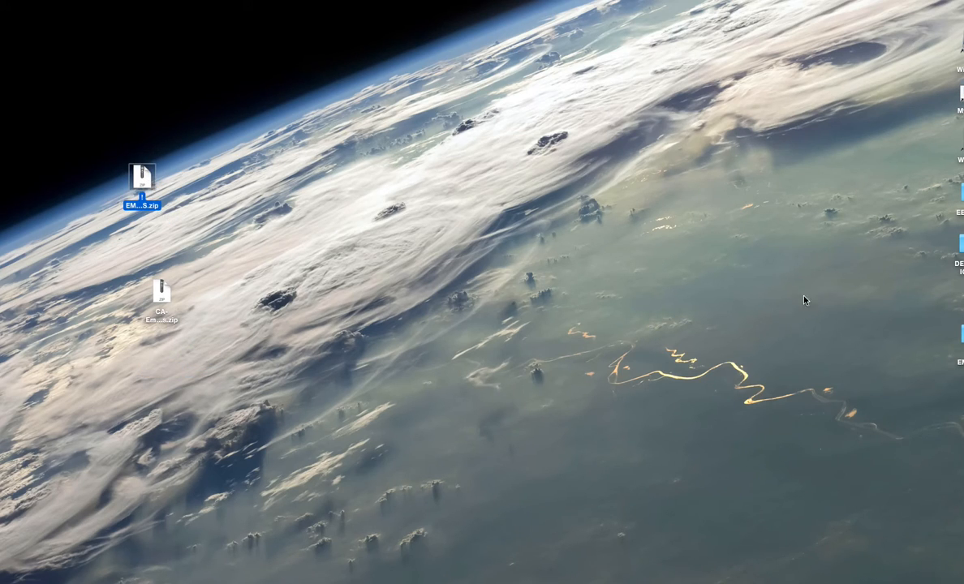
left_click(341, 268)
key("super+j")
left_click_drag(644, 248, 653, 248)
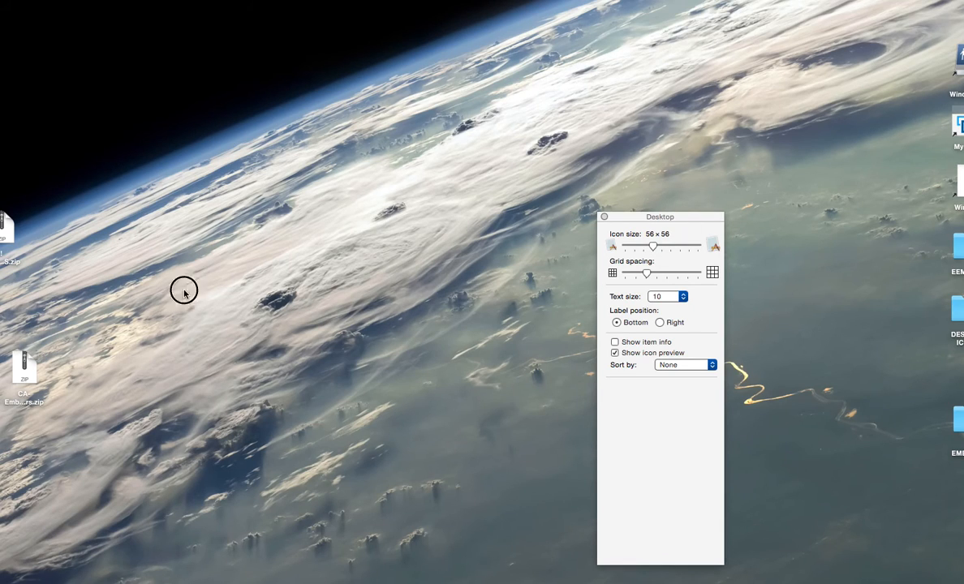
left_click(605, 217)
Step: Reposition the two zip files on the desktop, placing the !EMBROIDERY DESIGN FOLDERS zip well above the CA zip
left_click_drag(9, 221, 98, 254)
left_click_drag(37, 373, 93, 379)
left_click(110, 223)
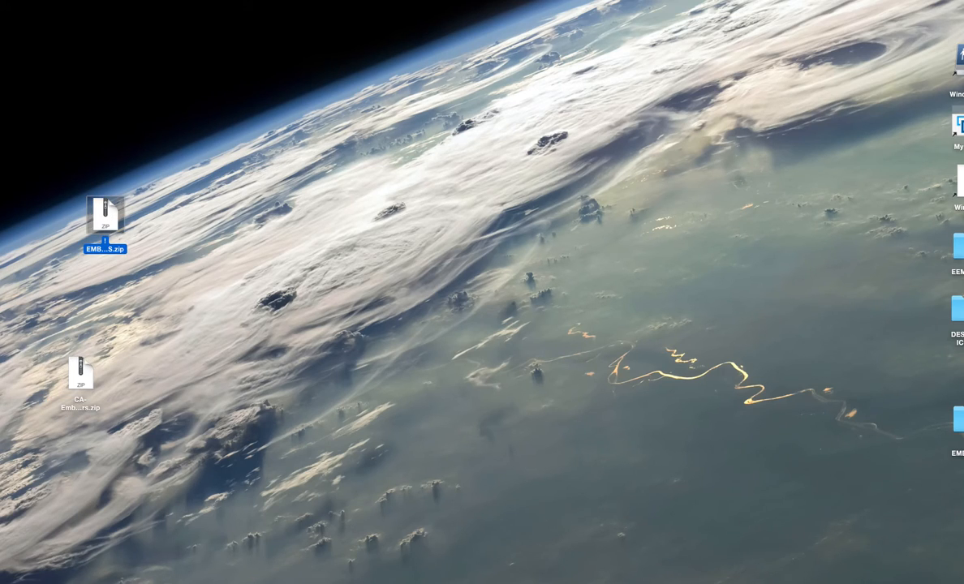
scroll(482, 292, "up", 3)
scroll(483, 292, "down", 3)
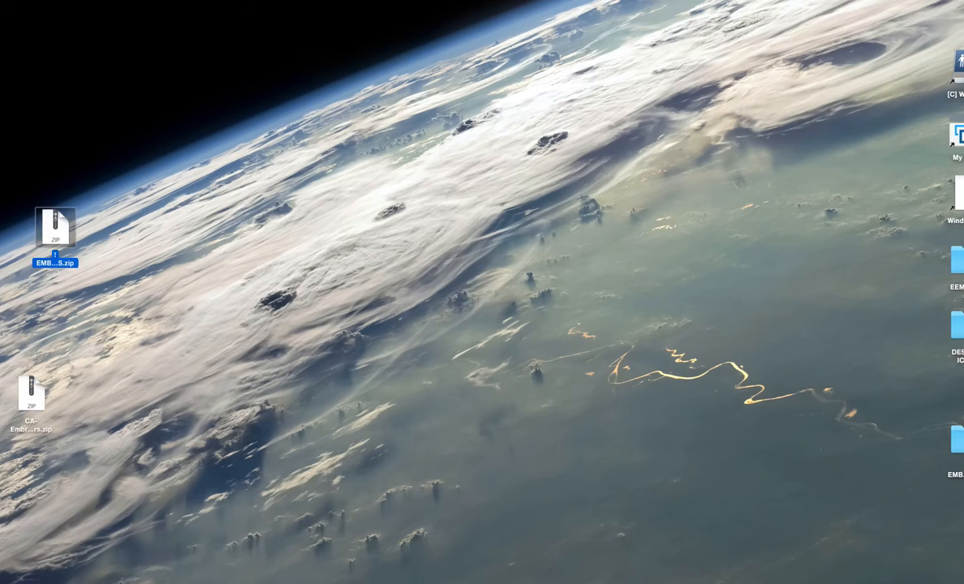
left_click(73, 255)
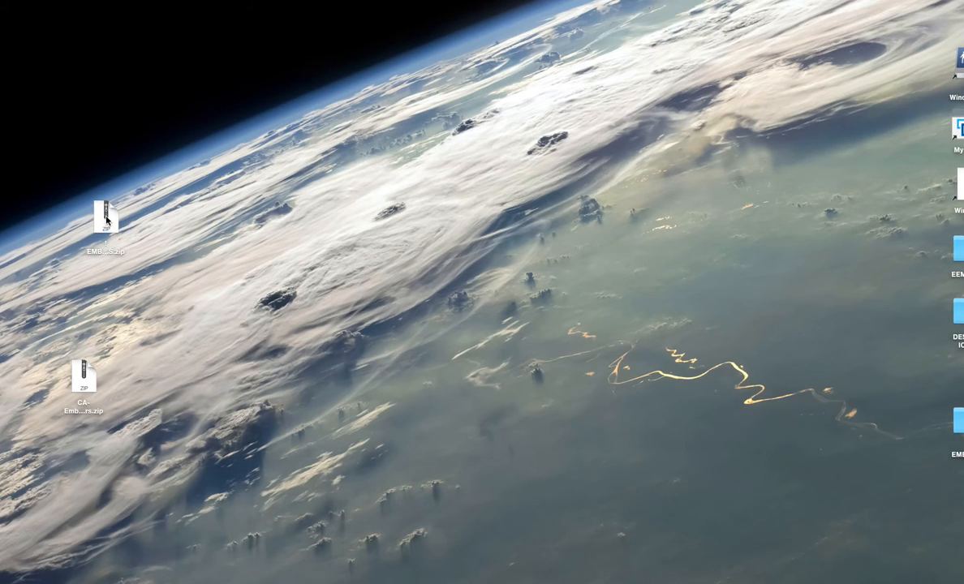
left_click_drag(108, 221, 87, 119)
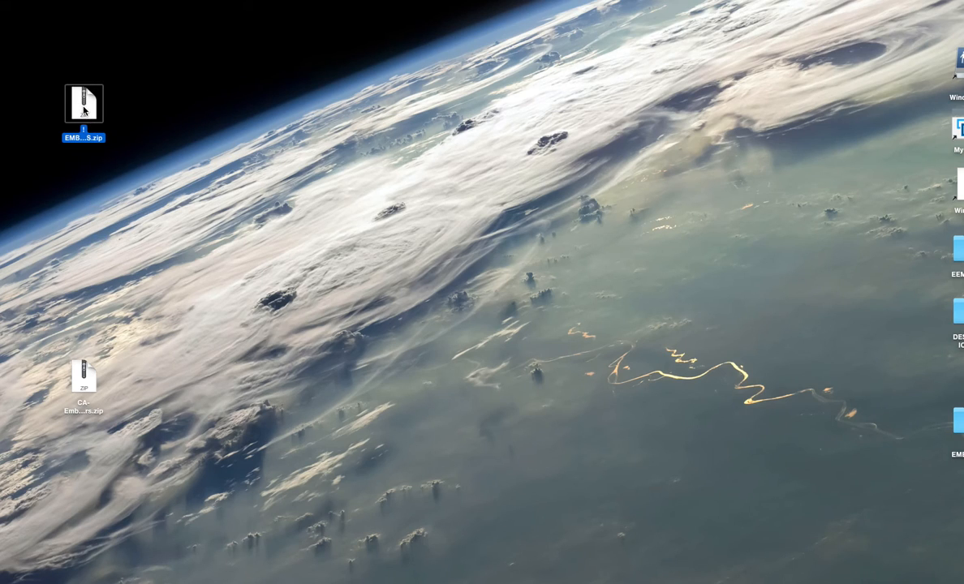
Step: Extract !EMBROIDERY DESIGN FOLDERS.zip, move the extracted folder beside the zip and open it in list view
double_click(84, 109)
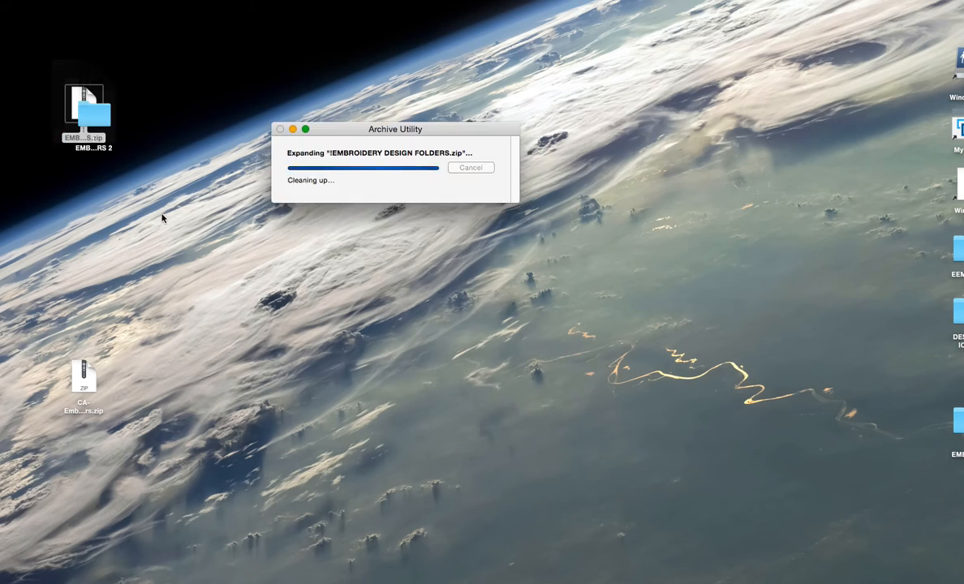
left_click_drag(104, 118, 199, 79)
double_click(187, 80)
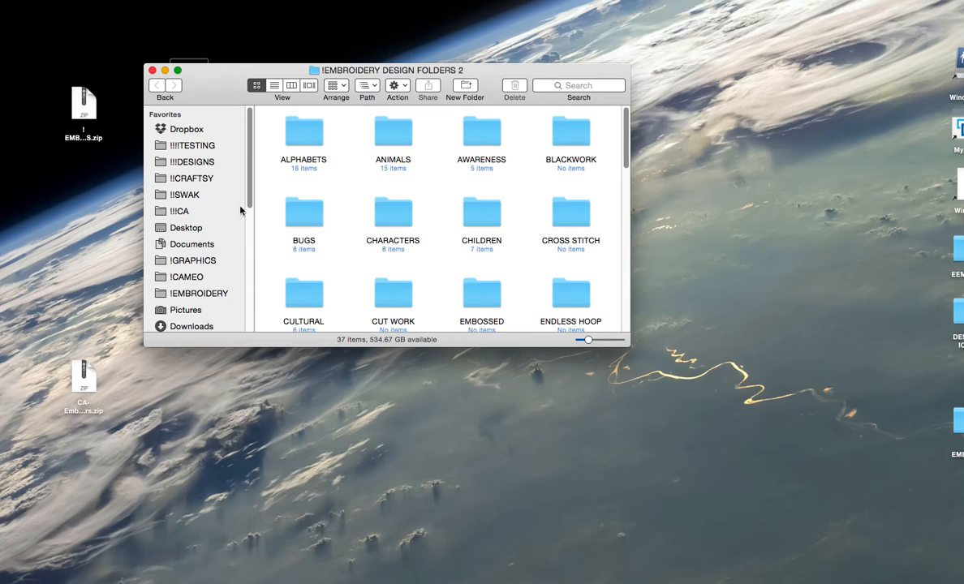
left_click(275, 86)
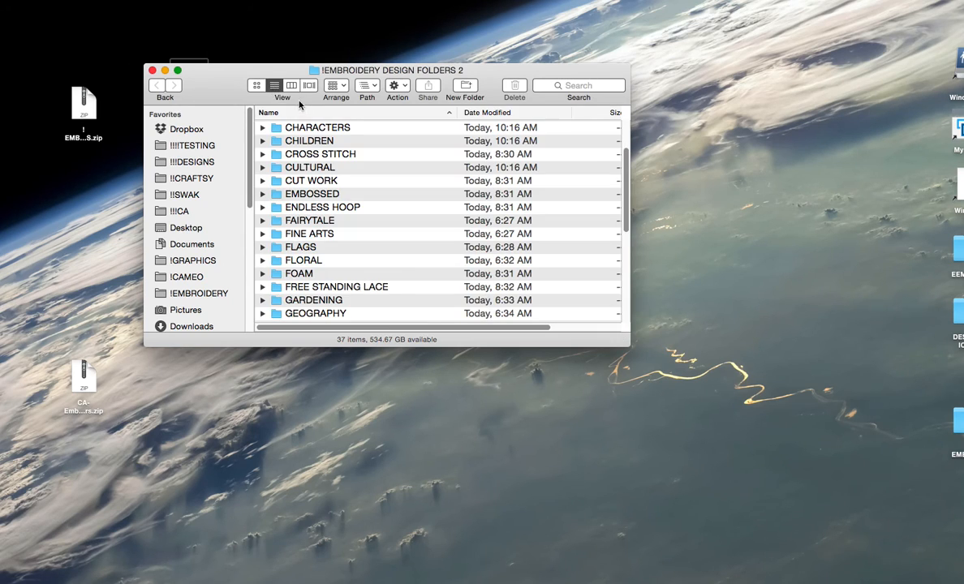
scroll(619, 195, "up", 3)
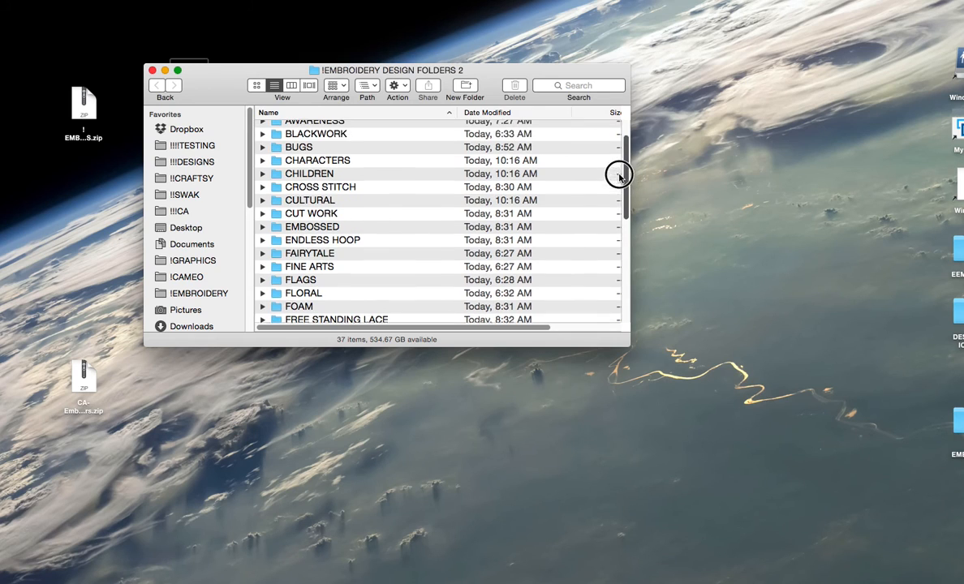
Step: Switch the !EMBROIDERY DESIGN FOLDERS 2 window to icon view, look through its category folders and shift the window slightly
left_click(254, 86)
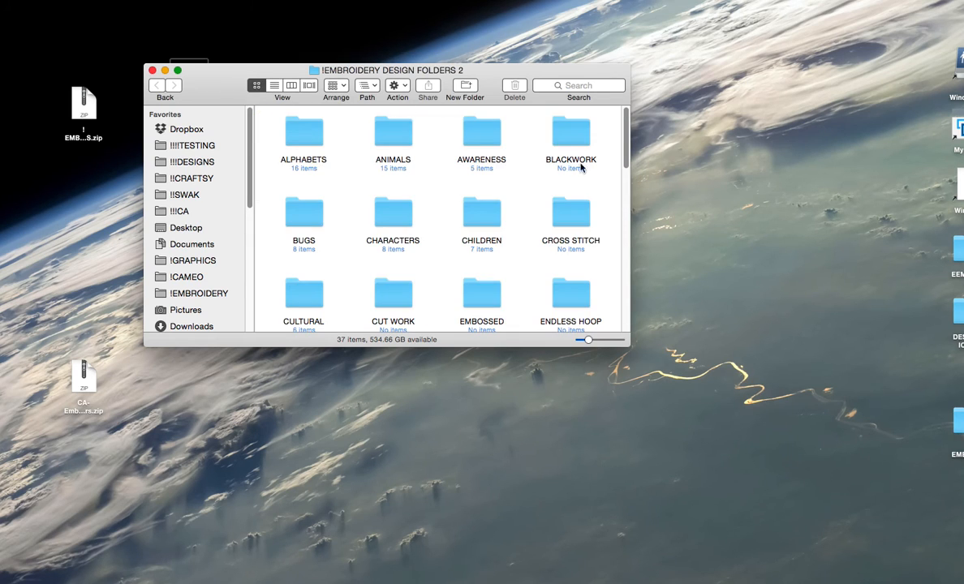
left_click_drag(626, 140, 482, 64)
left_click_drag(184, 74, 187, 81)
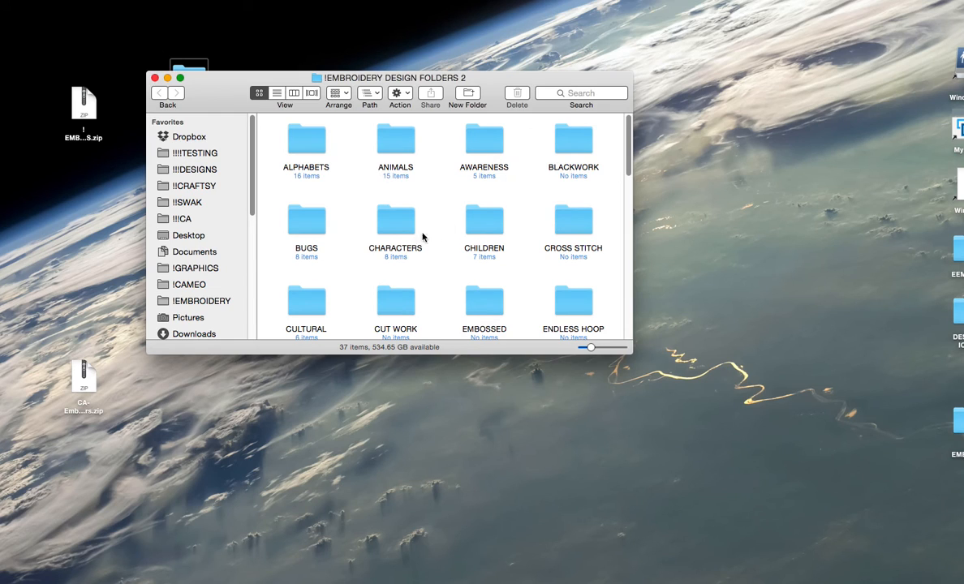
mouse_move(625, 158)
left_mouse_down()
mouse_move(629, 172)
mouse_move(627, 155)
left_mouse_up()
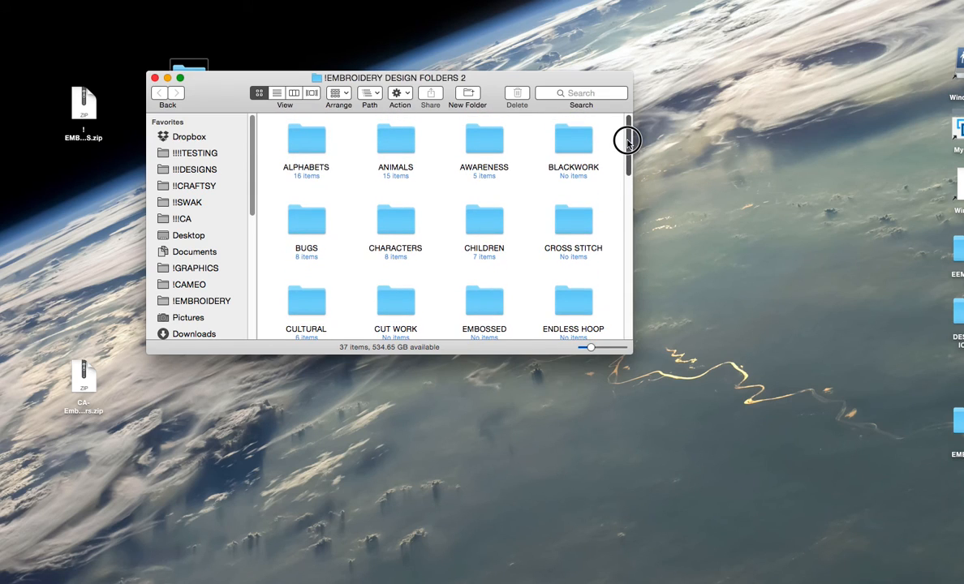
Step: Rename the BLACKWORK folder in !EMBROIDERY DESIGN FOLDERS 2 as CREATIVE APPLIQUES
left_click(575, 169)
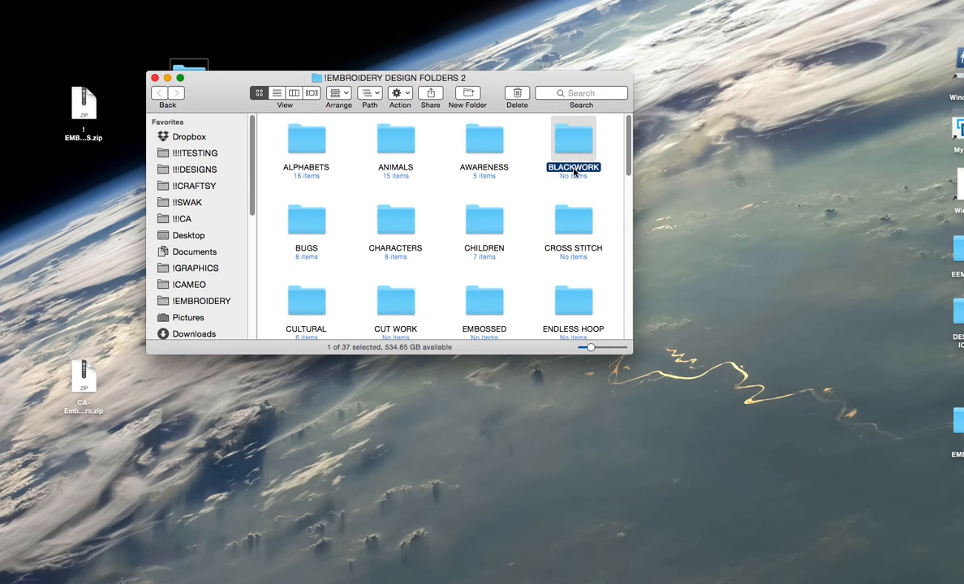
left_click(573, 169)
type("CREATIV")
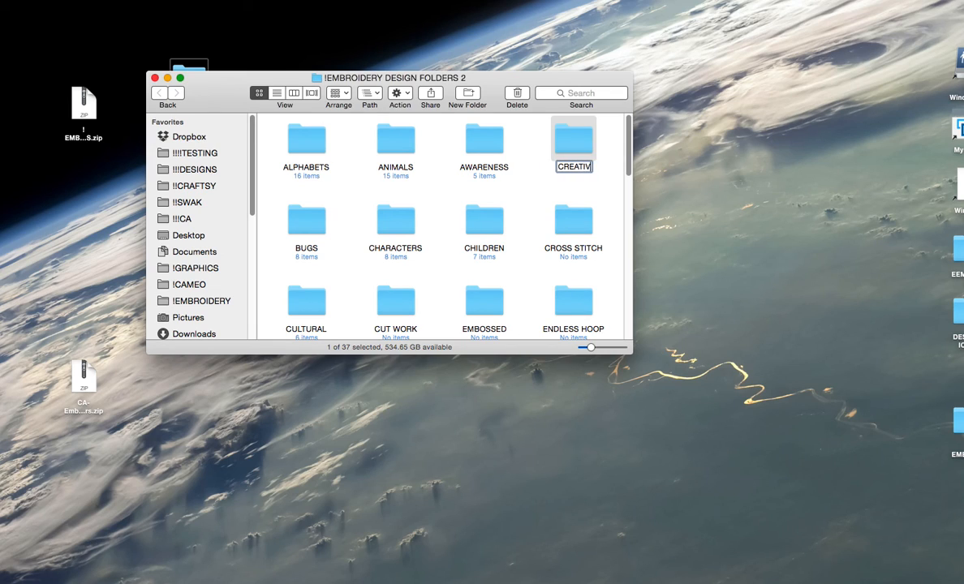
type("E APPLIQUES")
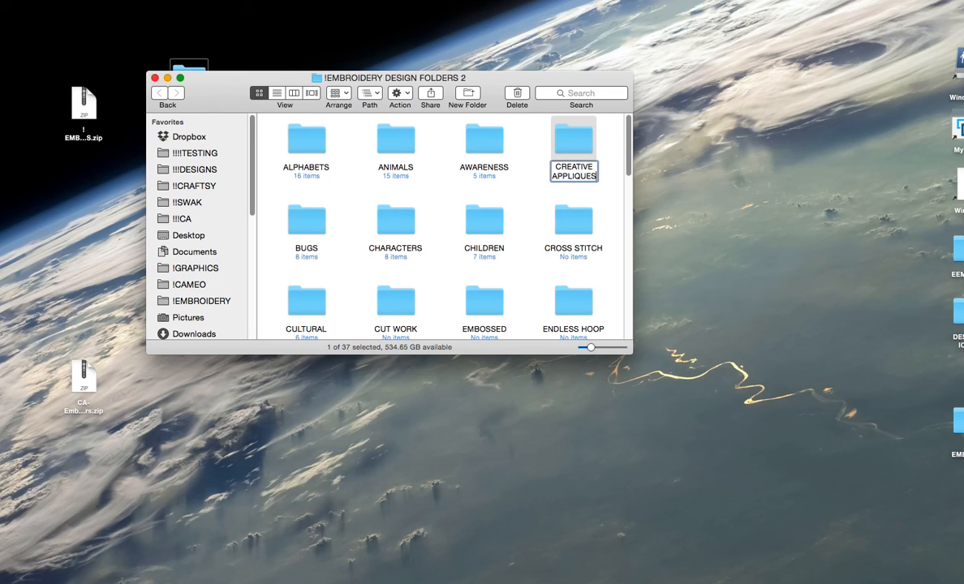
key("Return")
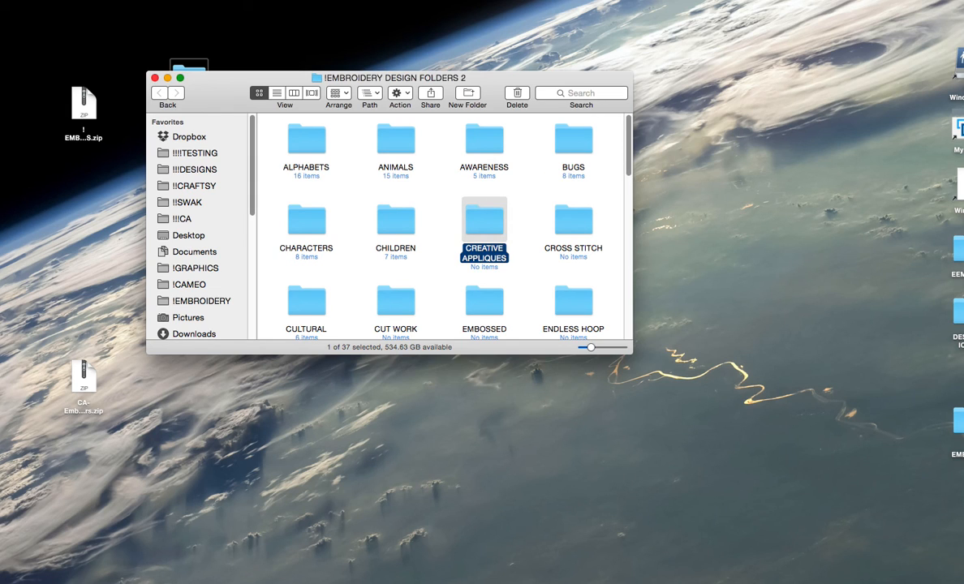
Step: Move the !EMBROIDERY DESIGN FOLDERS 2 window clear of its desktop folder icon, close it and deselect everything on the desktop
left_click_drag(209, 90, 211, 155)
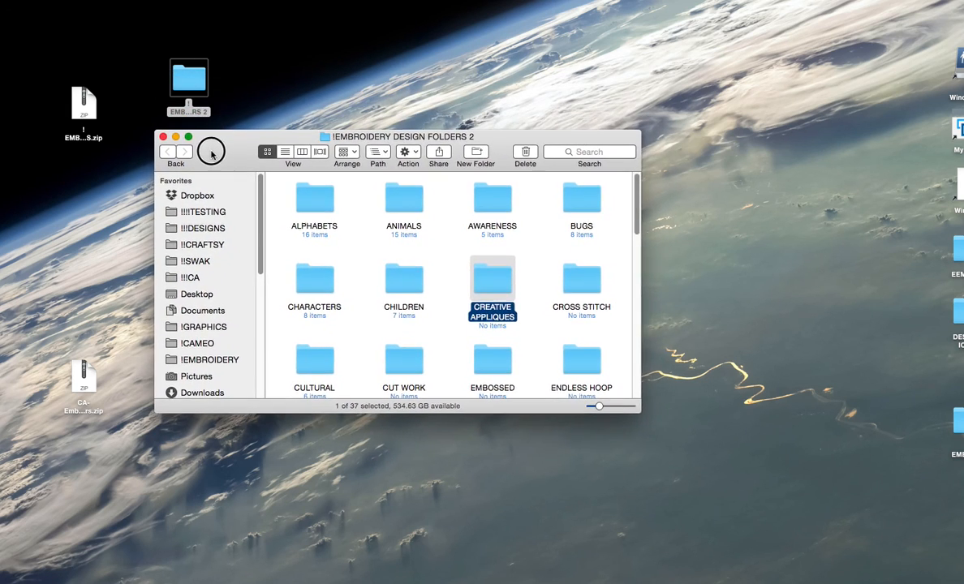
left_click(163, 136)
left_click(342, 200)
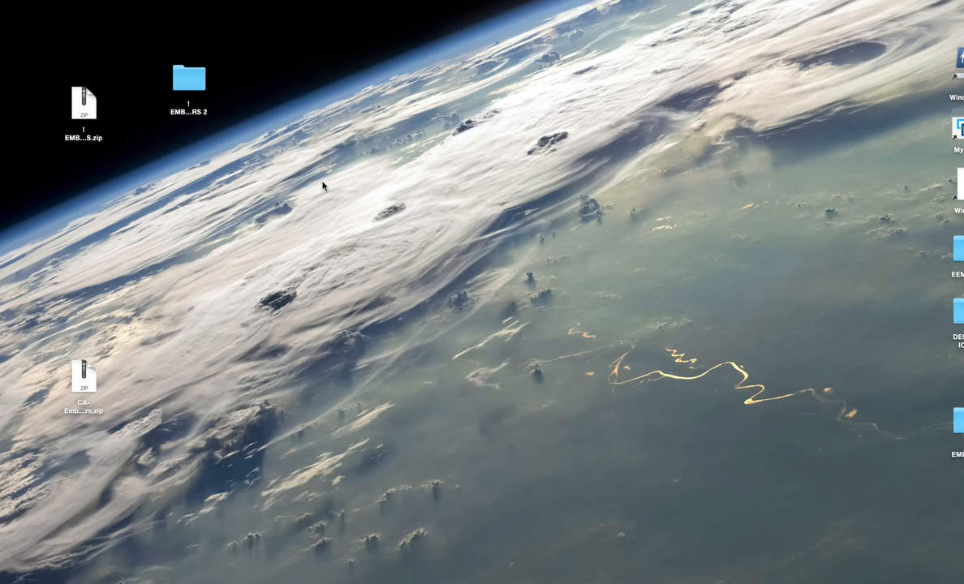